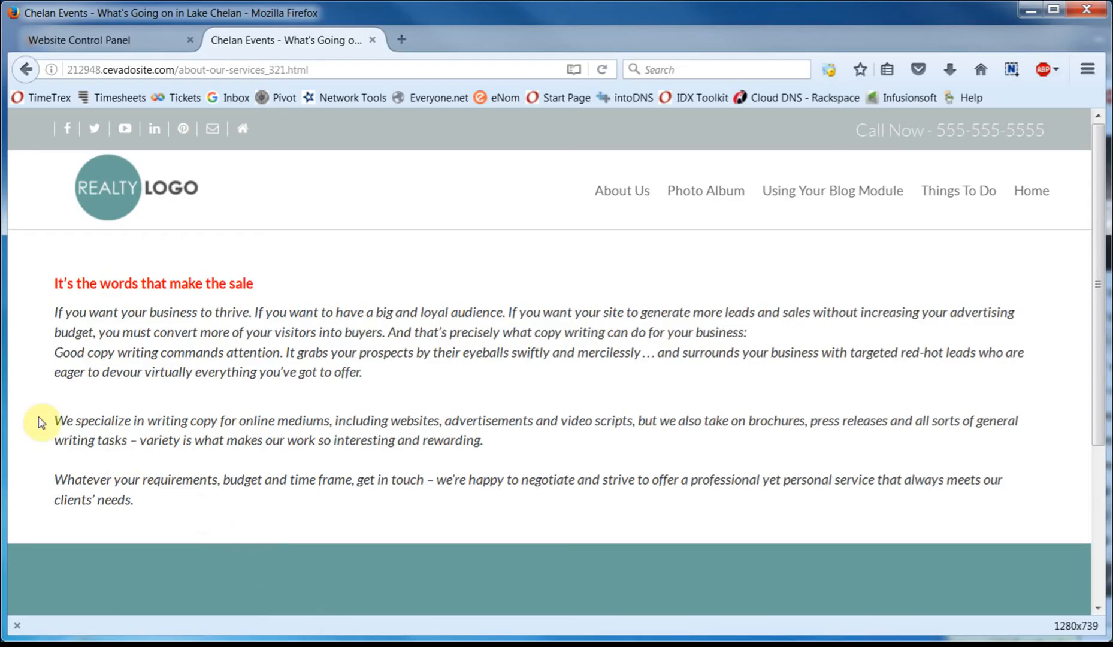
Open the About Our Services standard page for editing in the website control panel.
{"action": "left_click", "coordinate": [97, 41]}
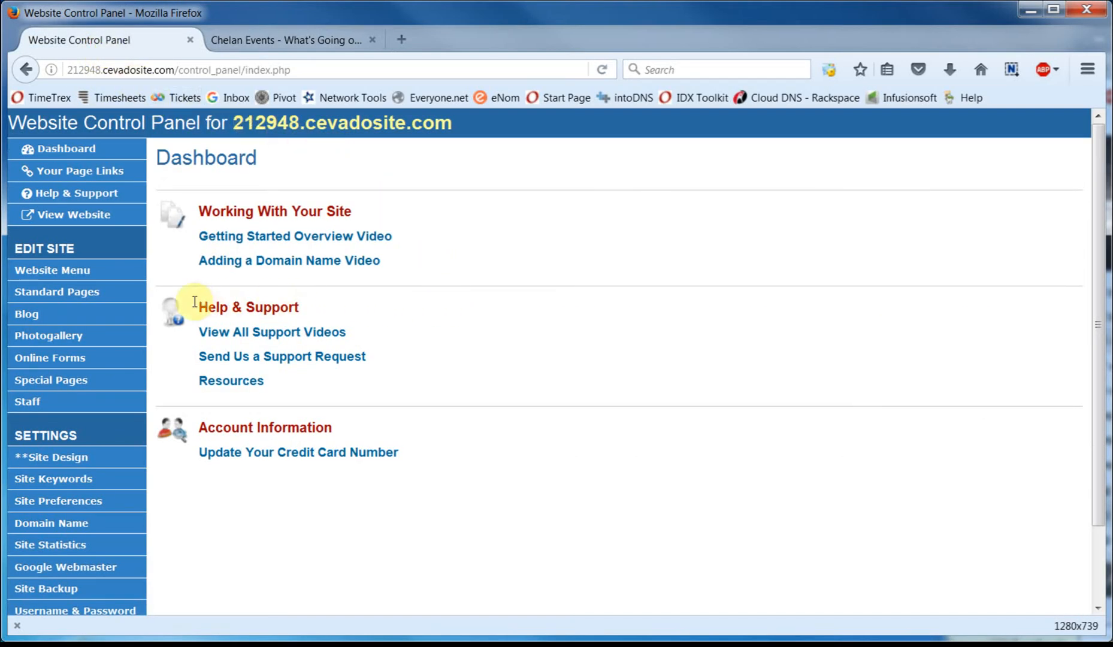
{"action": "left_click", "coordinate": [80, 293]}
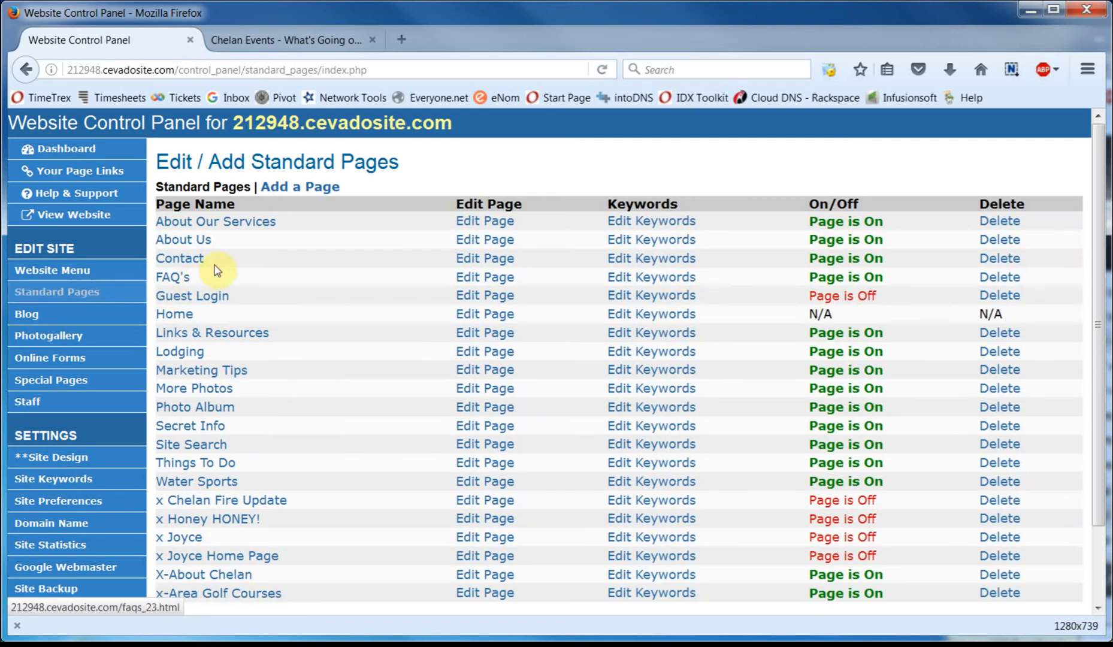
{"action": "left_click", "coordinate": [483, 223]}
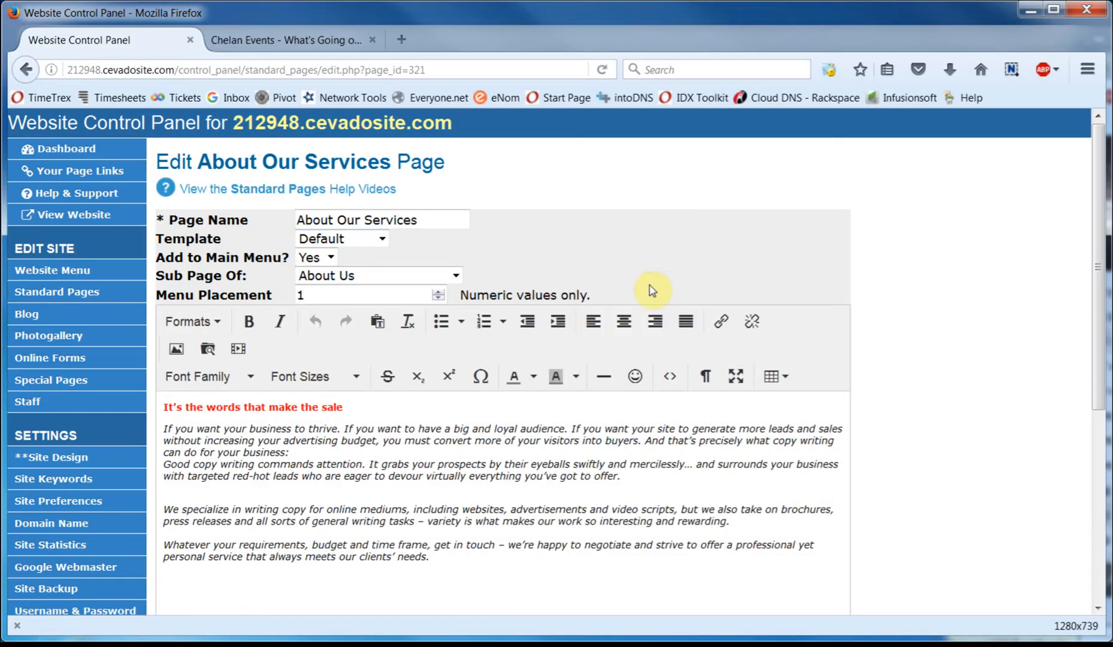
Clear all formatting from the entire text of the About Our Services page.
{"action": "left_click", "coordinate": [397, 414]}
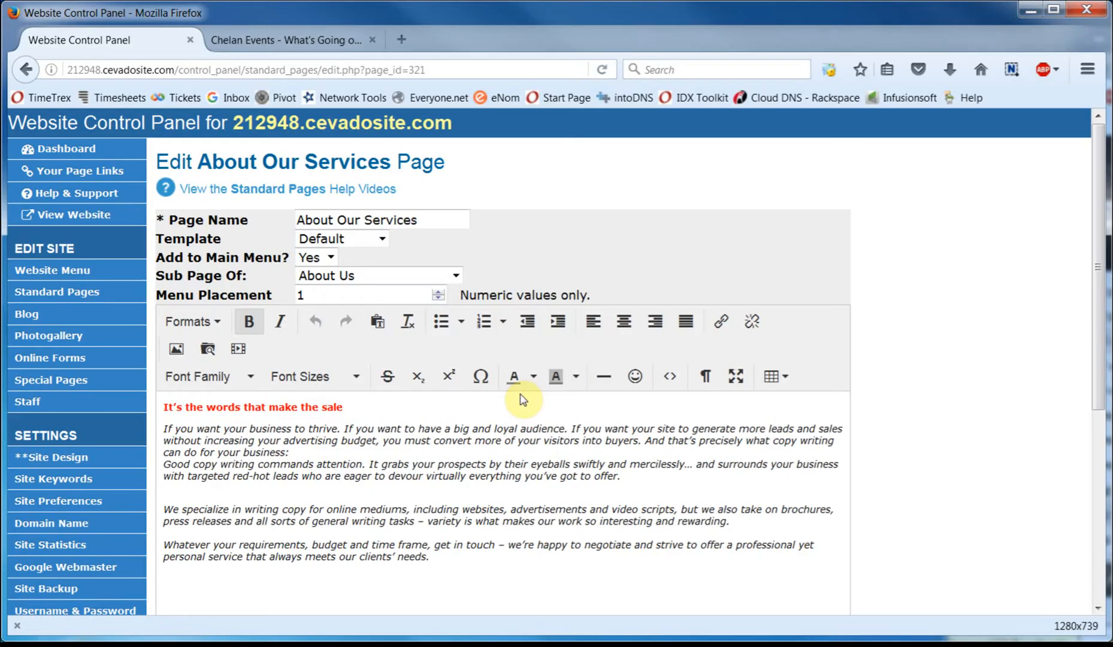
{"action": "key", "text": "ctrl+a"}
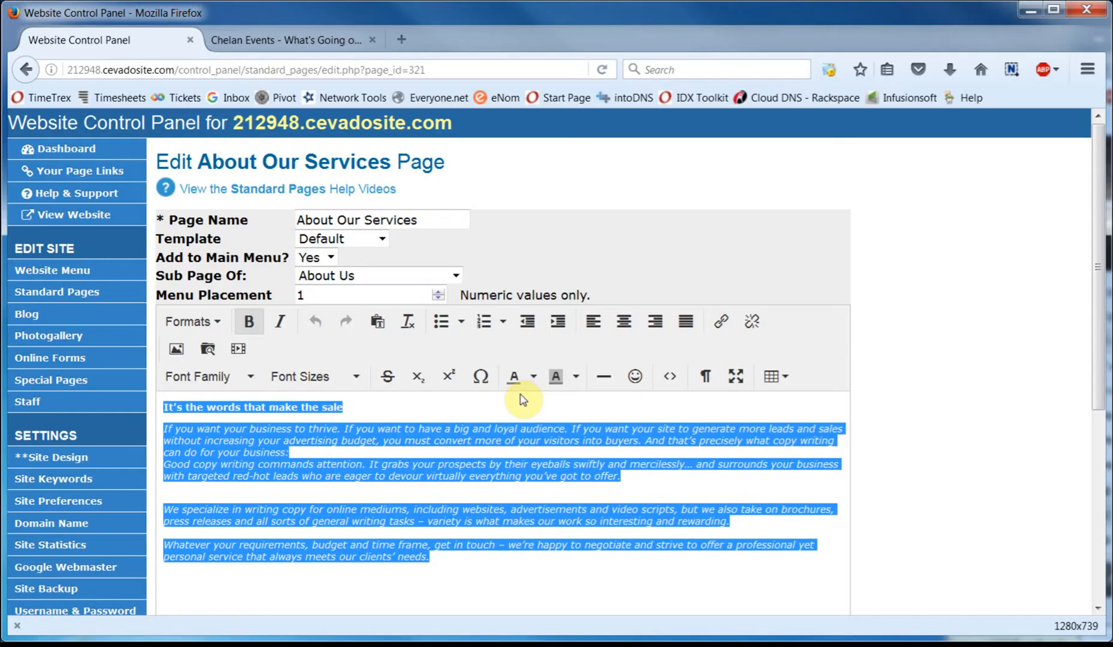
{"action": "left_click", "coordinate": [407, 322]}
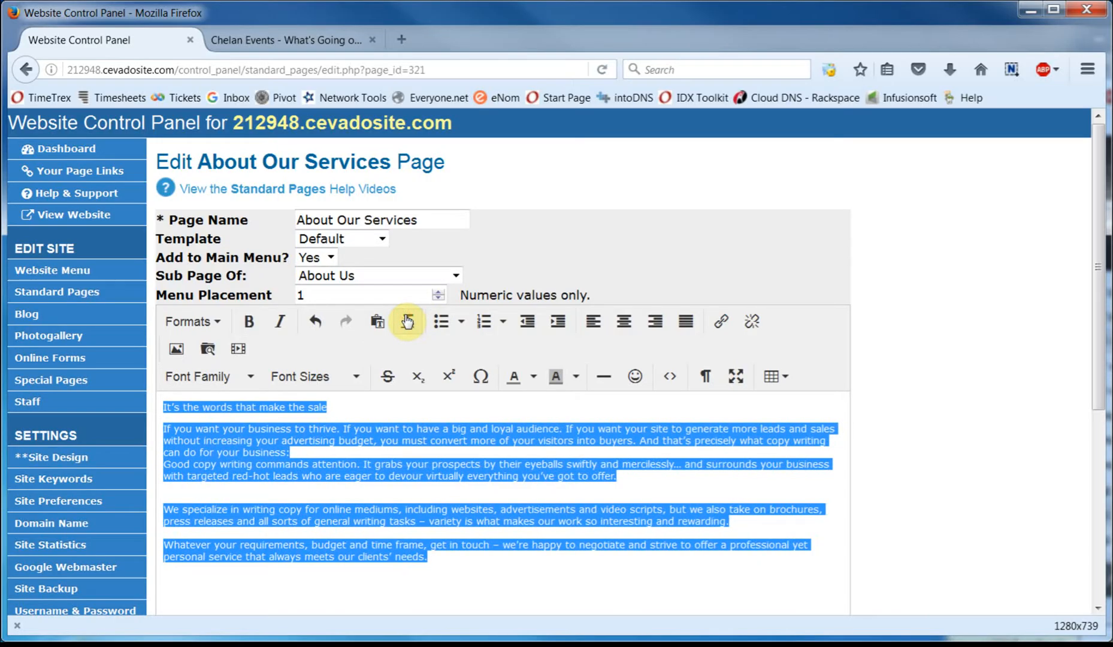
{"action": "left_click", "coordinate": [440, 402]}
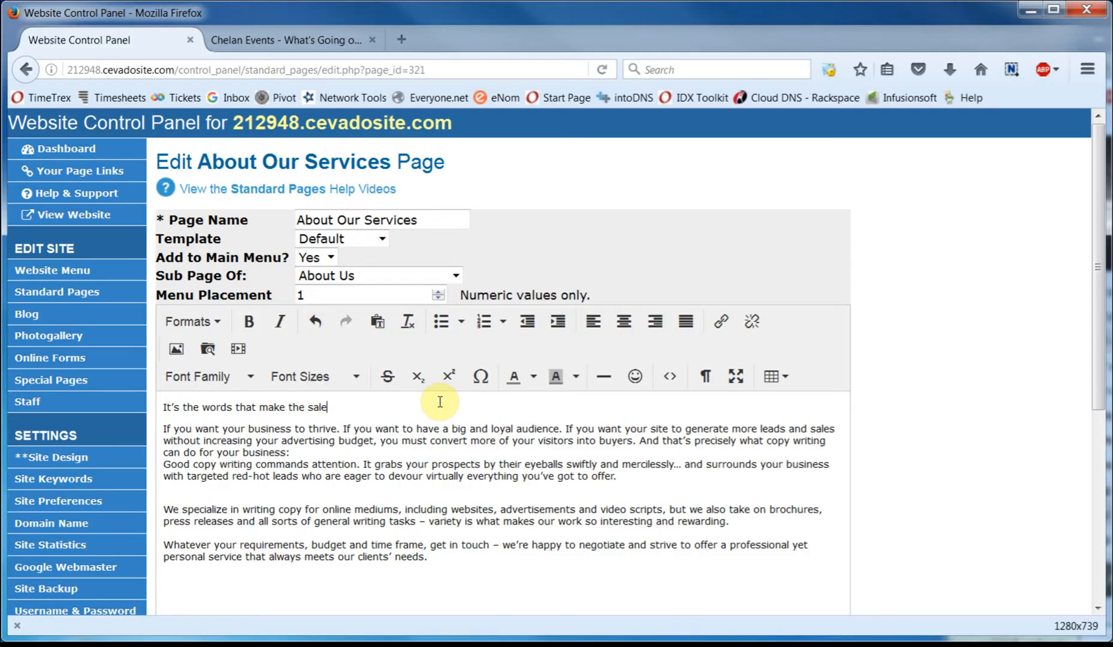
Format the first line, "It's the words that make the sale", as an h2 header.
{"action": "left_click_drag", "start_coordinate": [351, 403], "coordinate": [160, 412]}
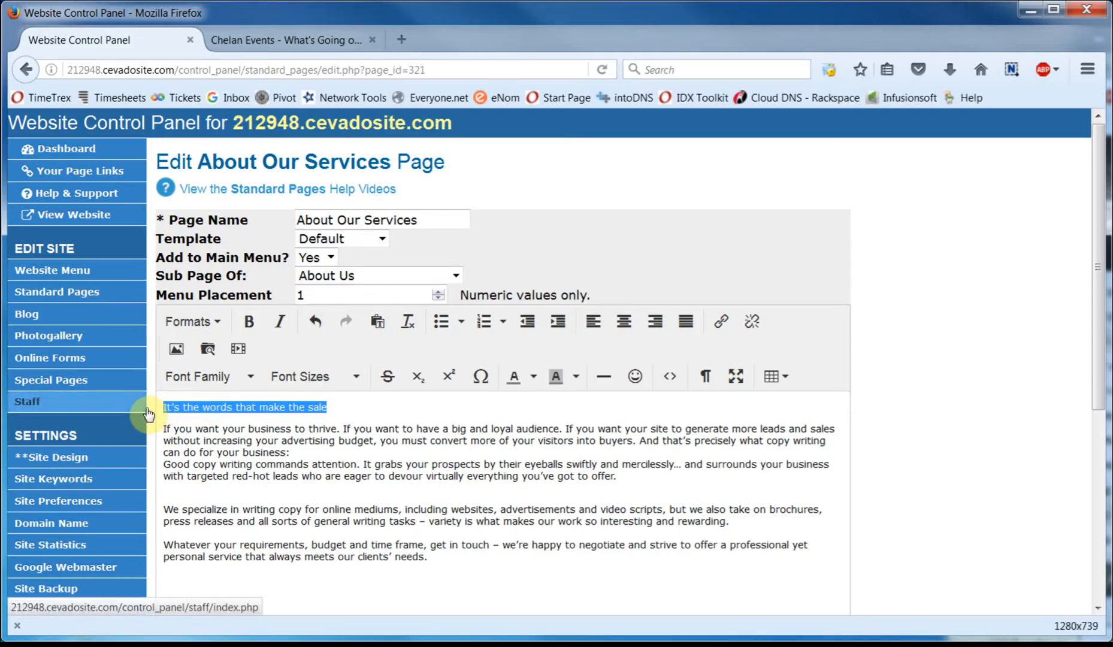
{"action": "left_click", "coordinate": [191, 322]}
{"action": "mouse_move", "coordinate": [202, 356]}
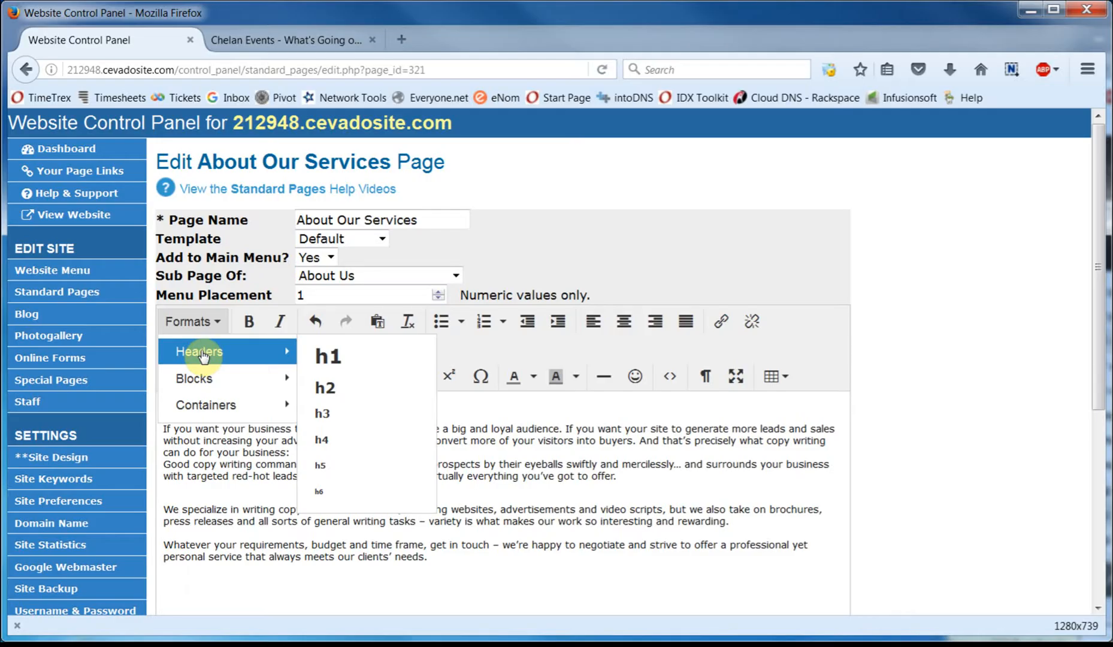
{"action": "left_click", "coordinate": [339, 387]}
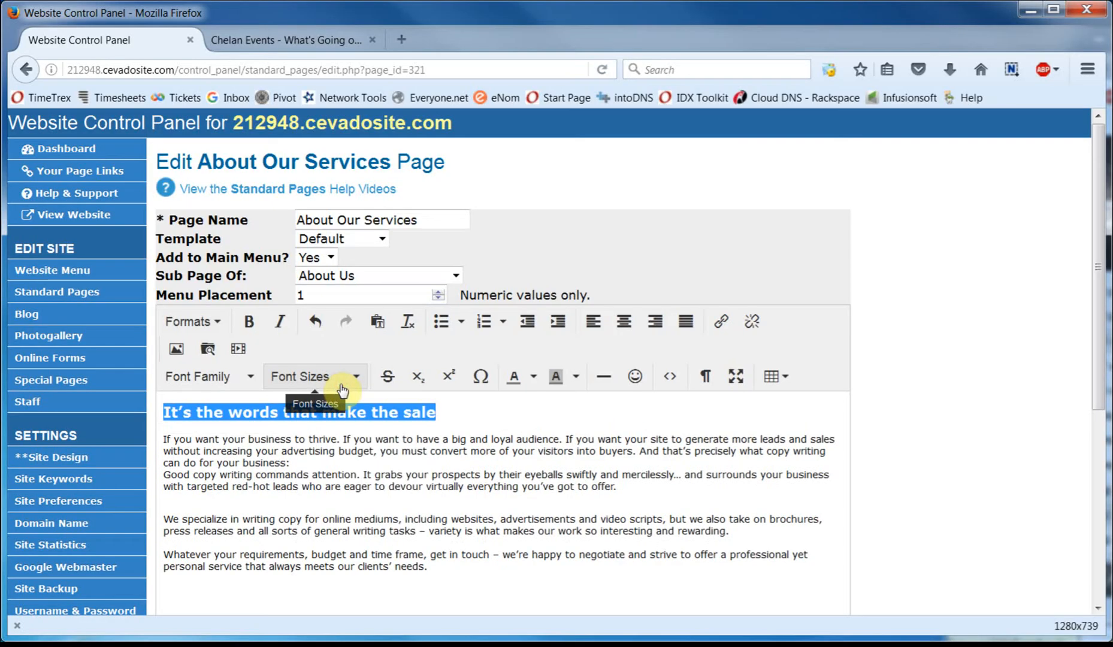
{"action": "left_click", "coordinate": [523, 415]}
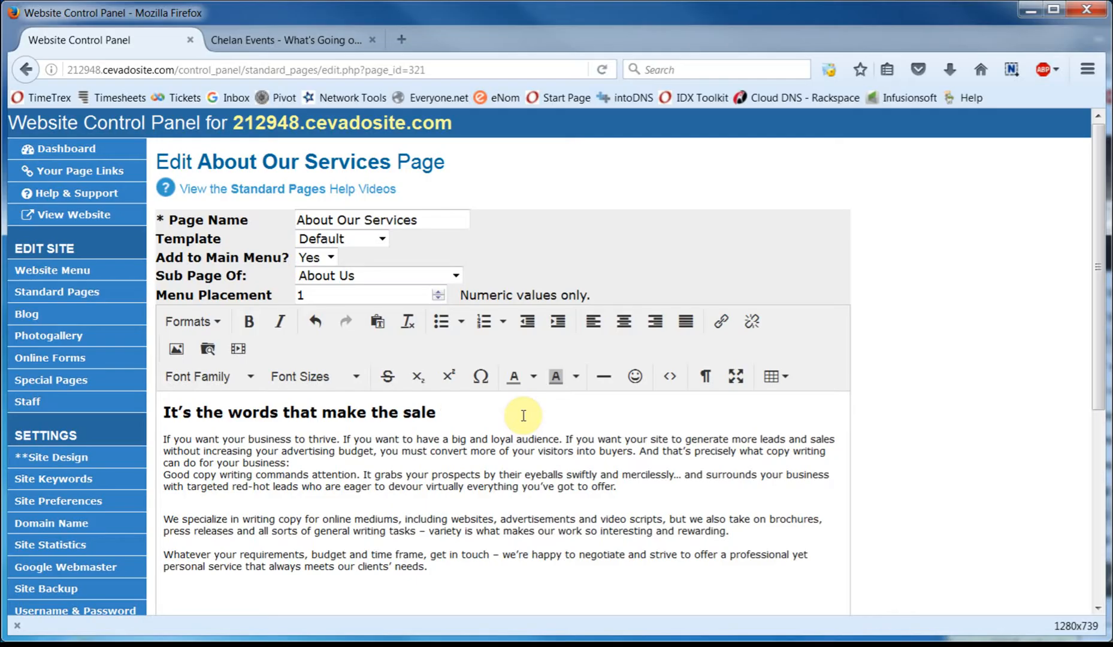
Set the font size of the heading line to 12pt.
{"action": "left_click_drag", "start_coordinate": [437, 413], "coordinate": [165, 411]}
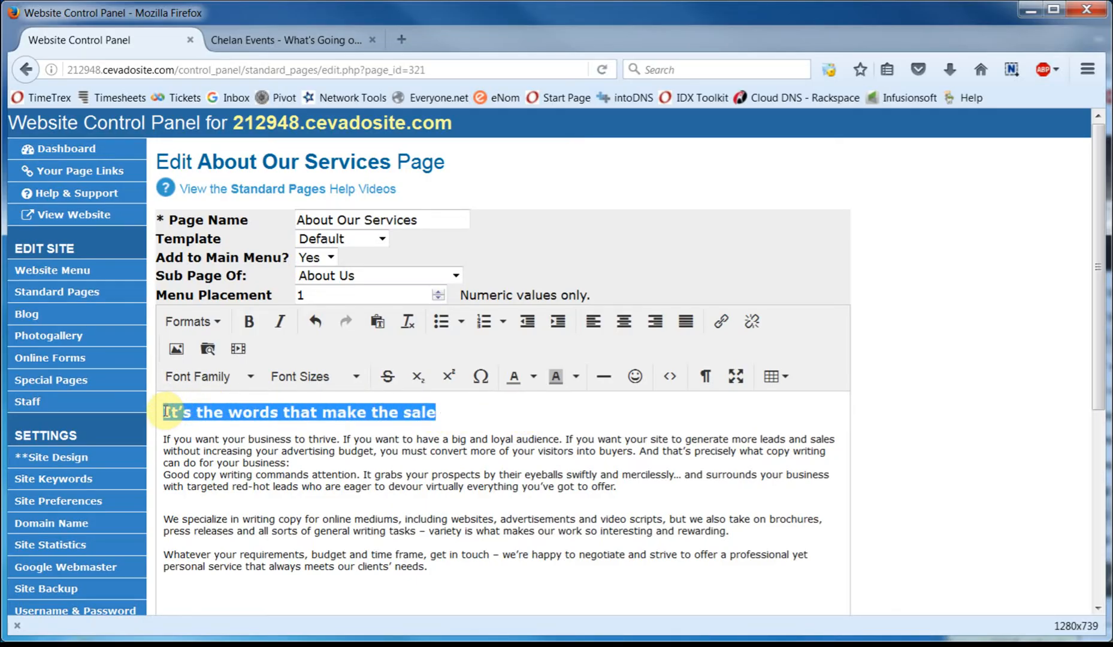
{"action": "left_click", "coordinate": [295, 379]}
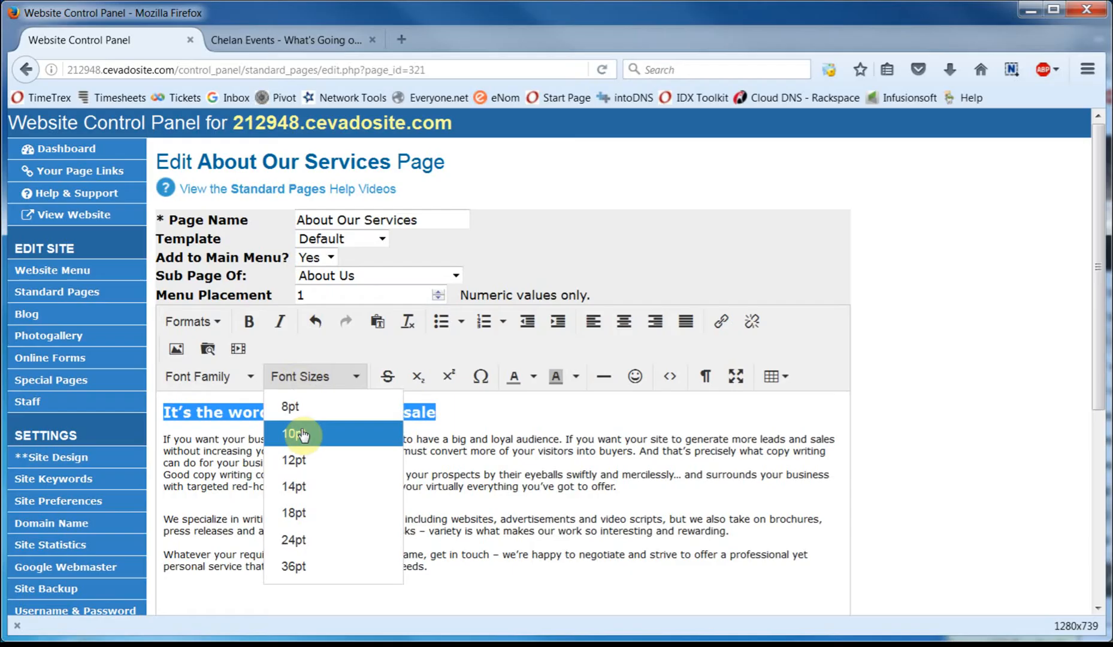
{"action": "left_click", "coordinate": [308, 469]}
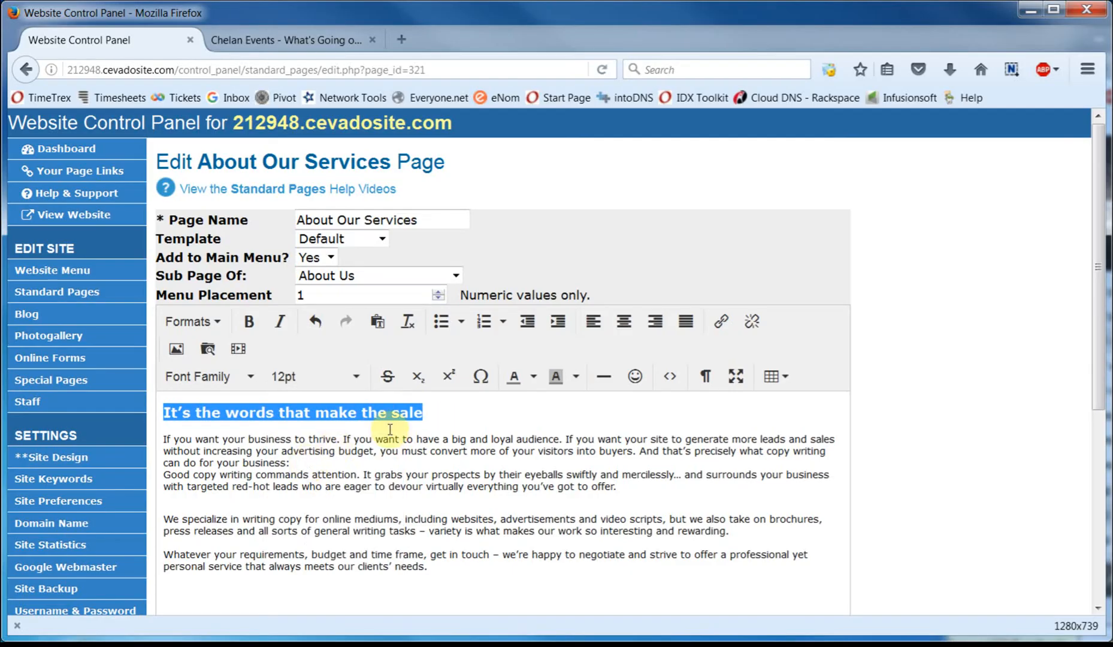
{"action": "left_click", "coordinate": [460, 405]}
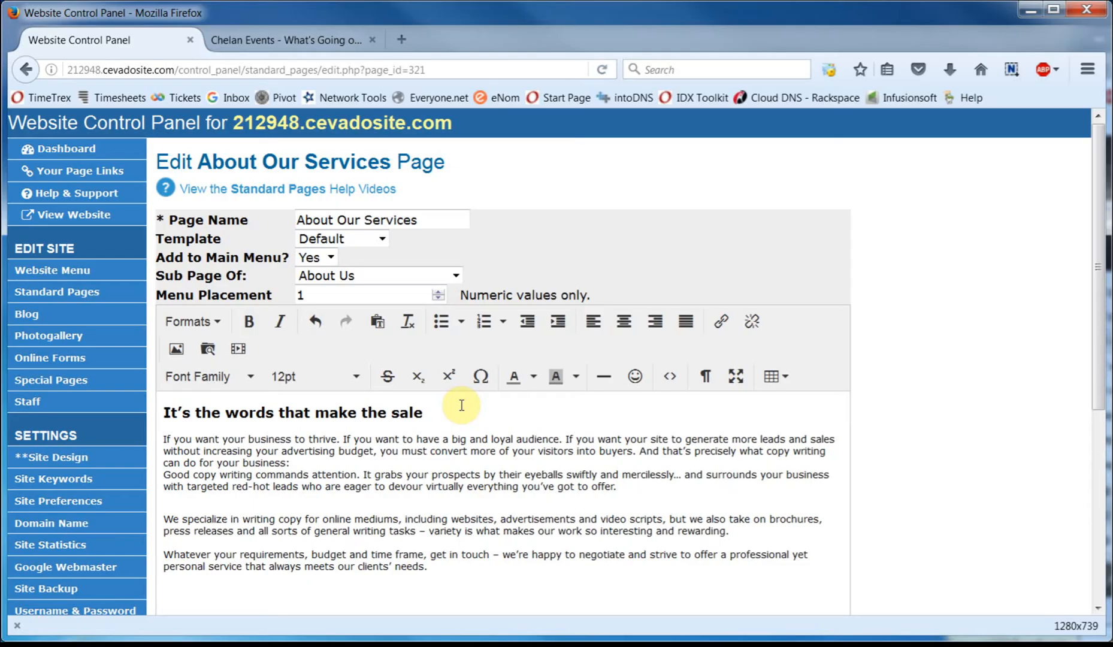
Change the heading line's font family to Comic Sans MS.
{"action": "left_click_drag", "start_coordinate": [423, 413], "coordinate": [166, 422]}
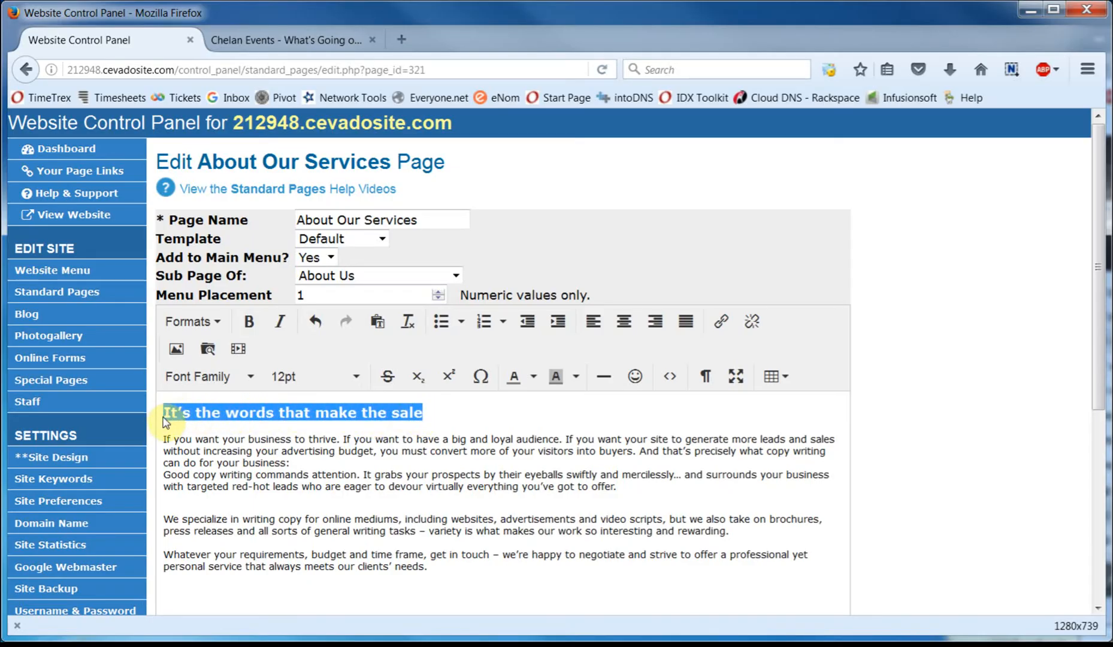
{"action": "left_click", "coordinate": [250, 376]}
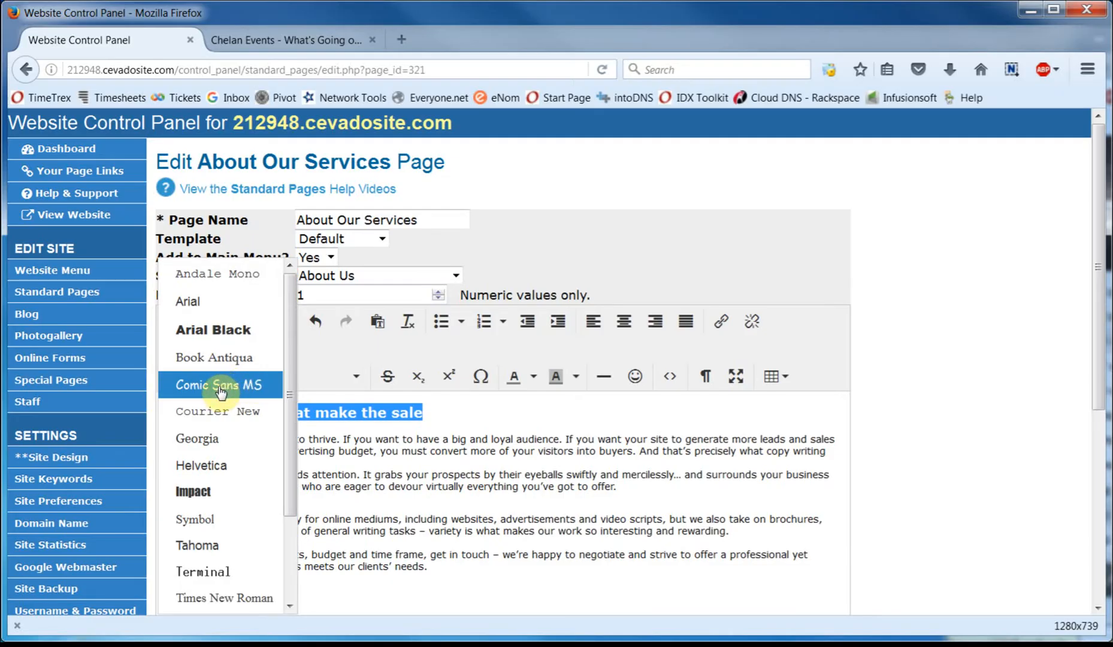
{"action": "left_click", "coordinate": [220, 386]}
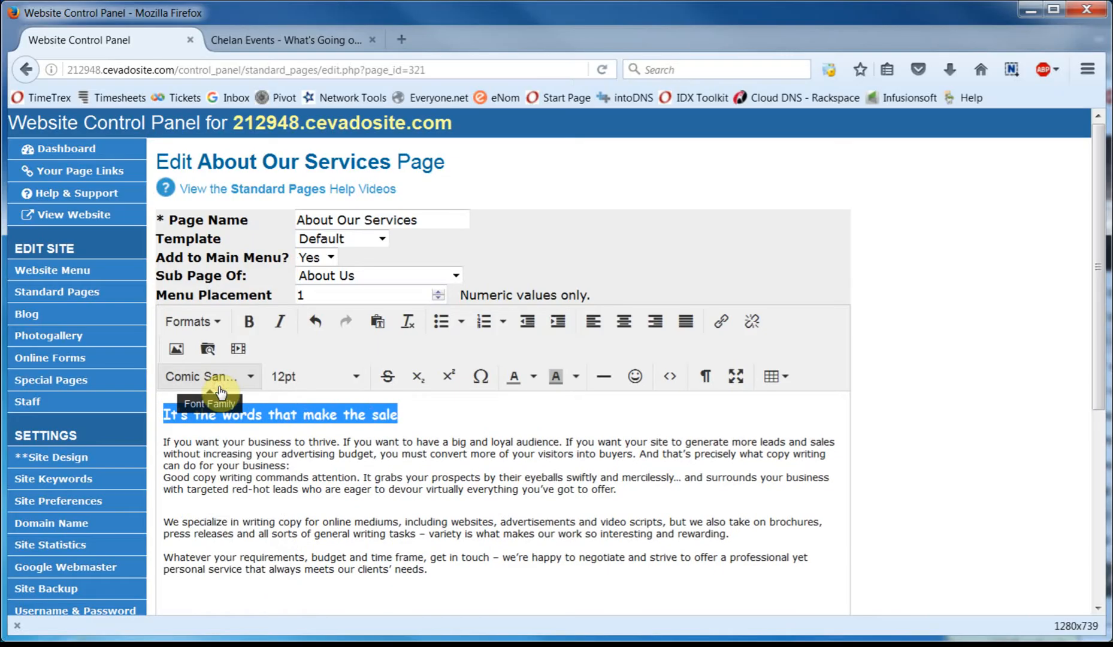
{"action": "left_click", "coordinate": [457, 415]}
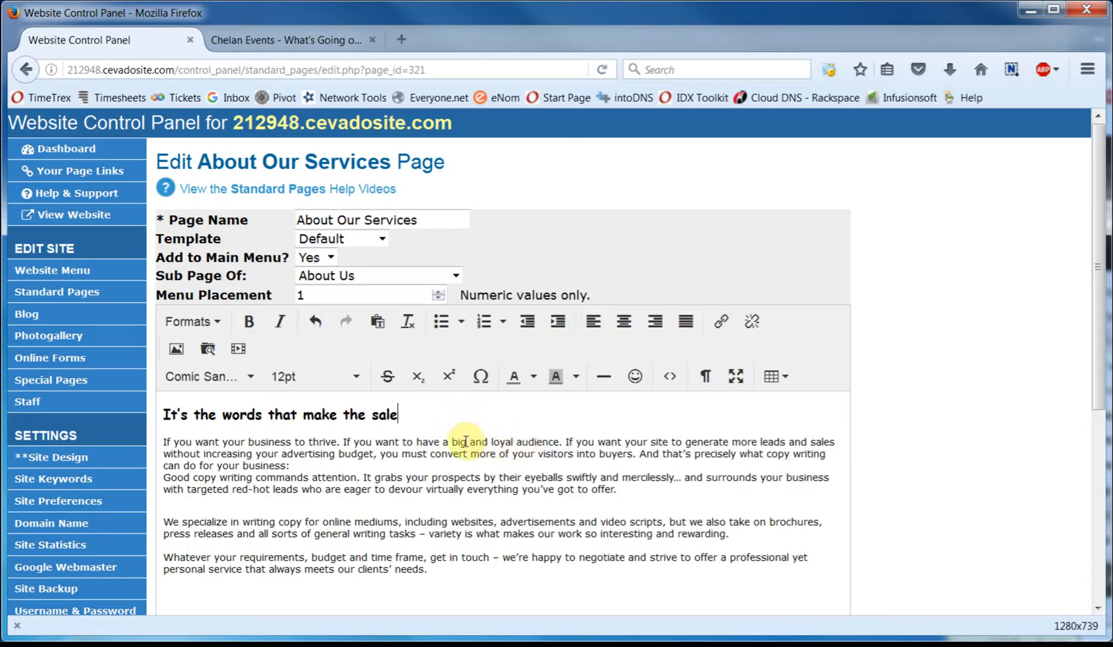
Try a strikethrough on the words "big and" in the first paragraph and undo it.
{"action": "left_click_drag", "start_coordinate": [452, 443], "coordinate": [489, 444]}
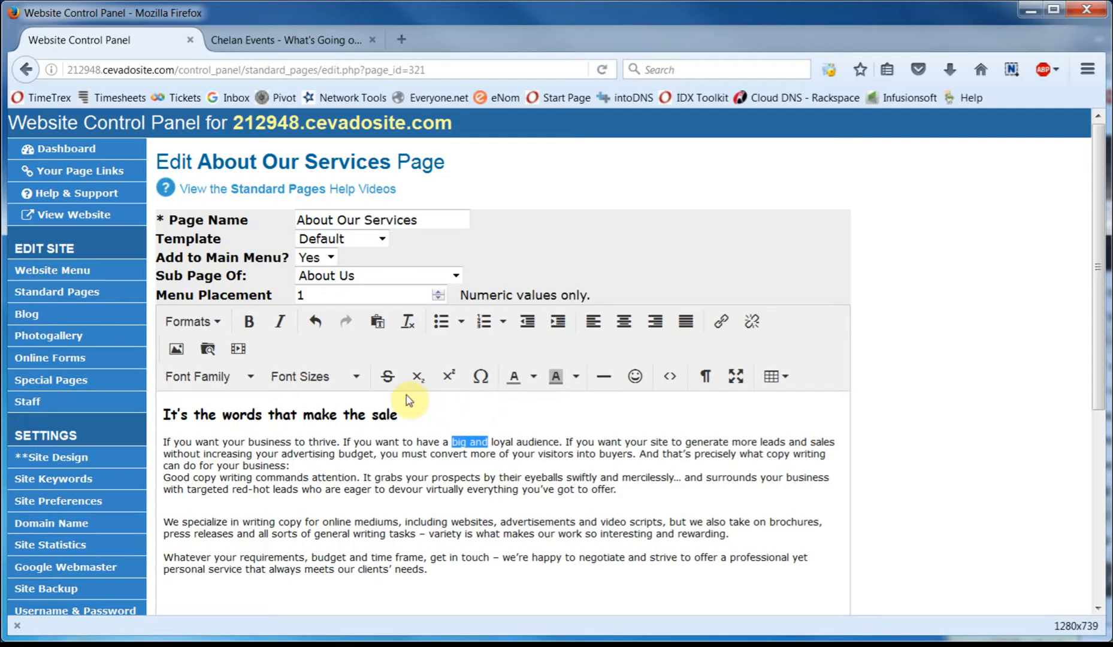
{"action": "left_click", "coordinate": [387, 378]}
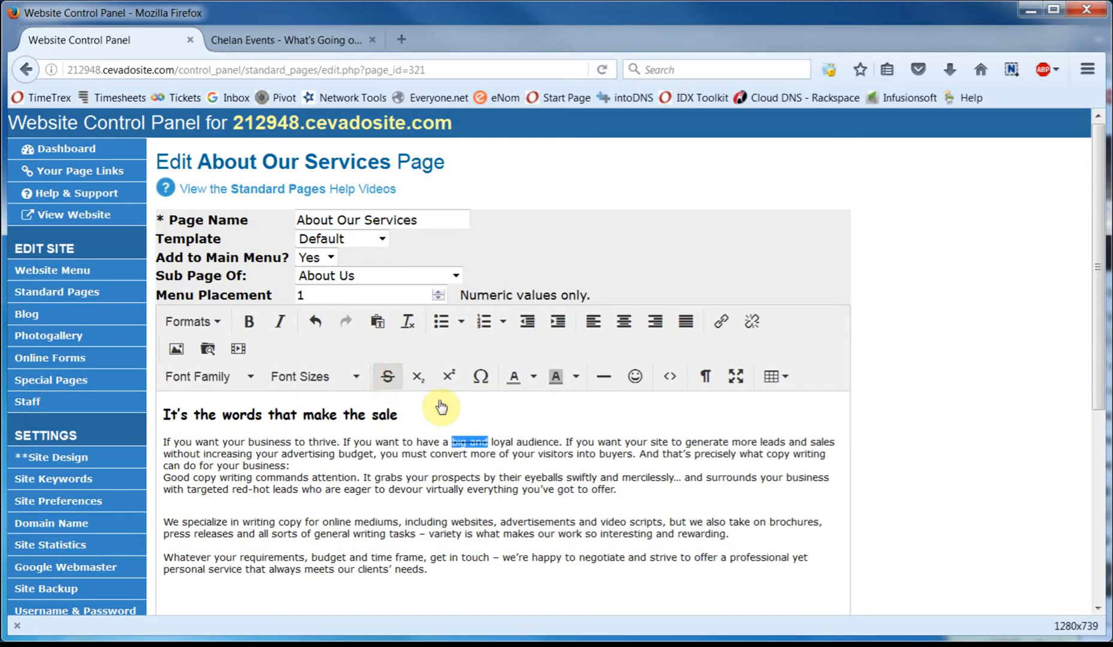
{"action": "left_click", "coordinate": [547, 423]}
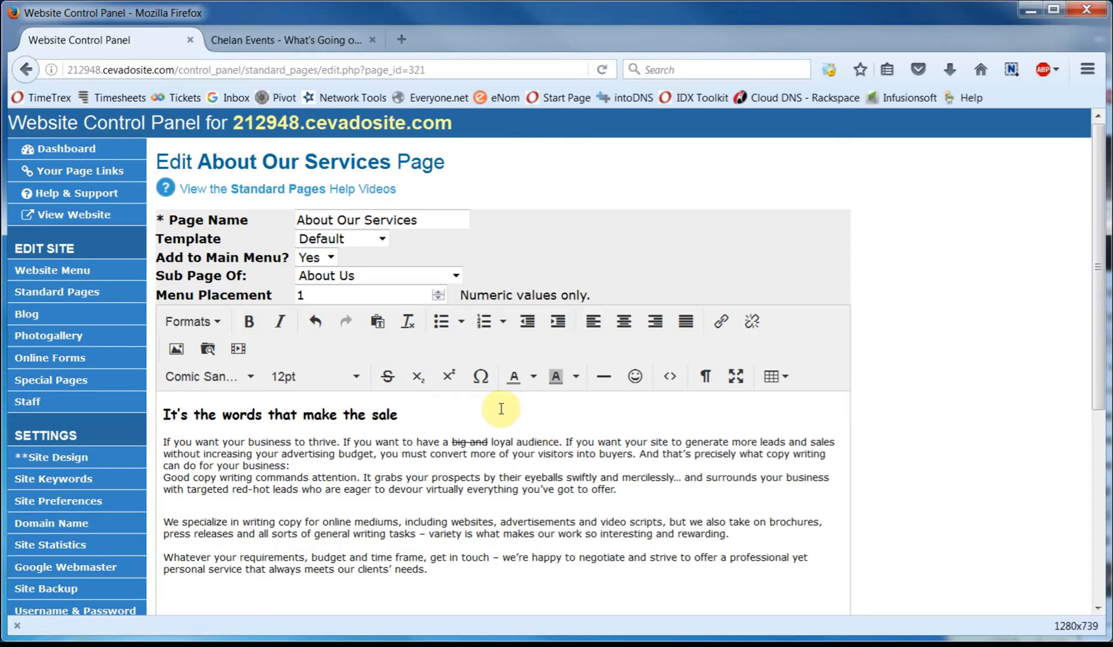
{"action": "left_click", "coordinate": [317, 323]}
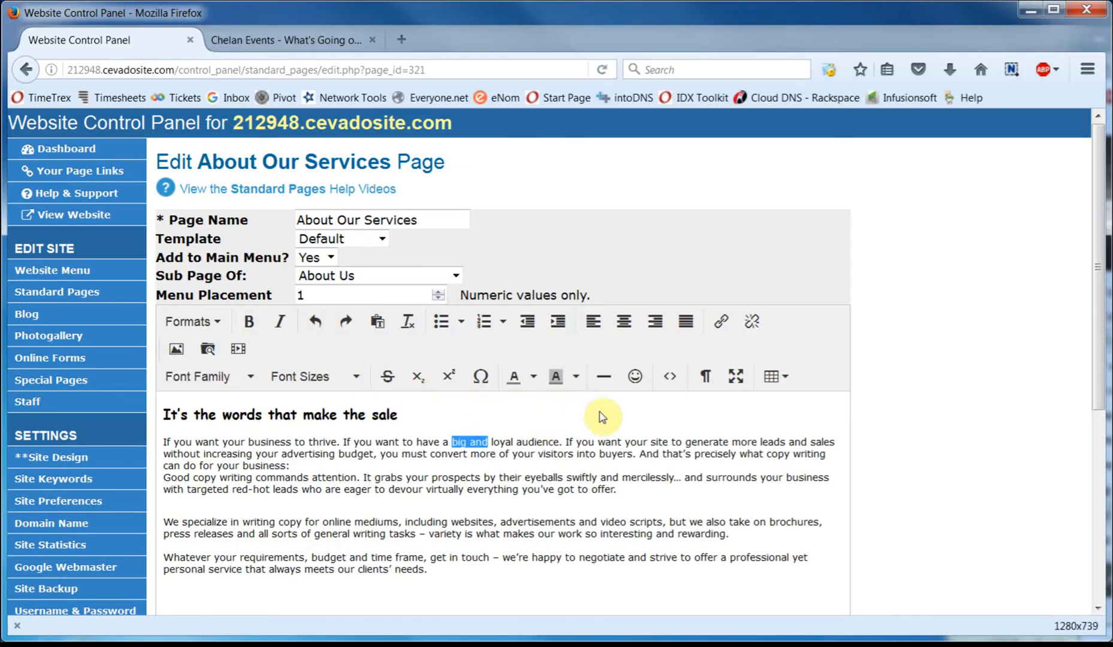
{"action": "left_click", "coordinate": [627, 424]}
Insert the trademark symbol (™) at the end of the heading line.
{"action": "left_click", "coordinate": [401, 414]}
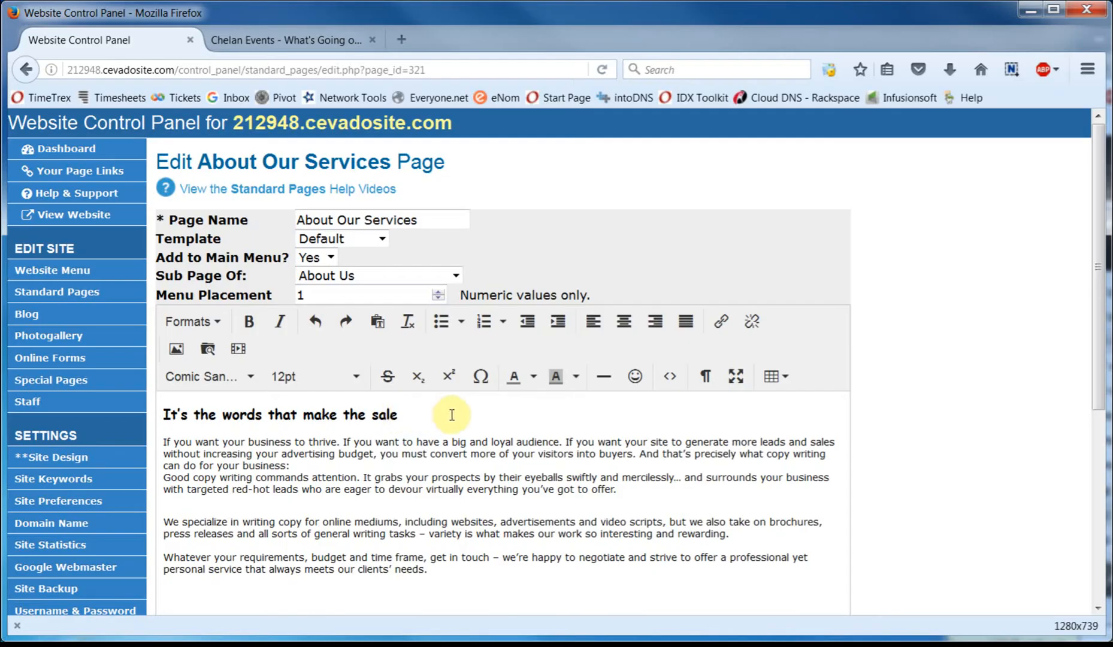
{"action": "left_click", "coordinate": [482, 379]}
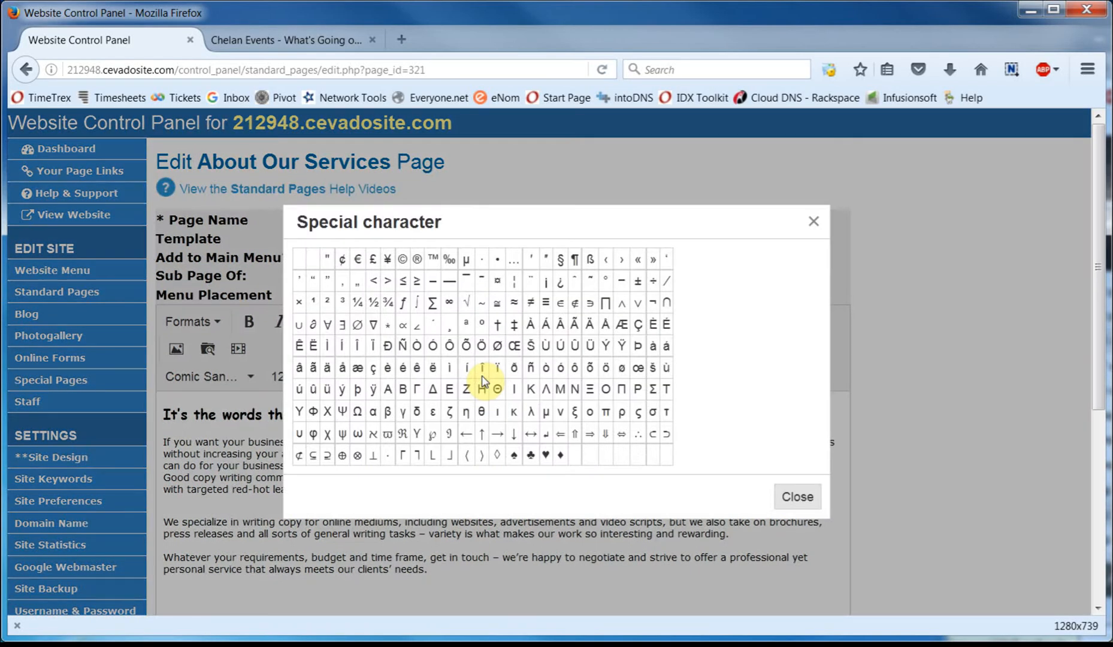
{"action": "left_click", "coordinate": [434, 261]}
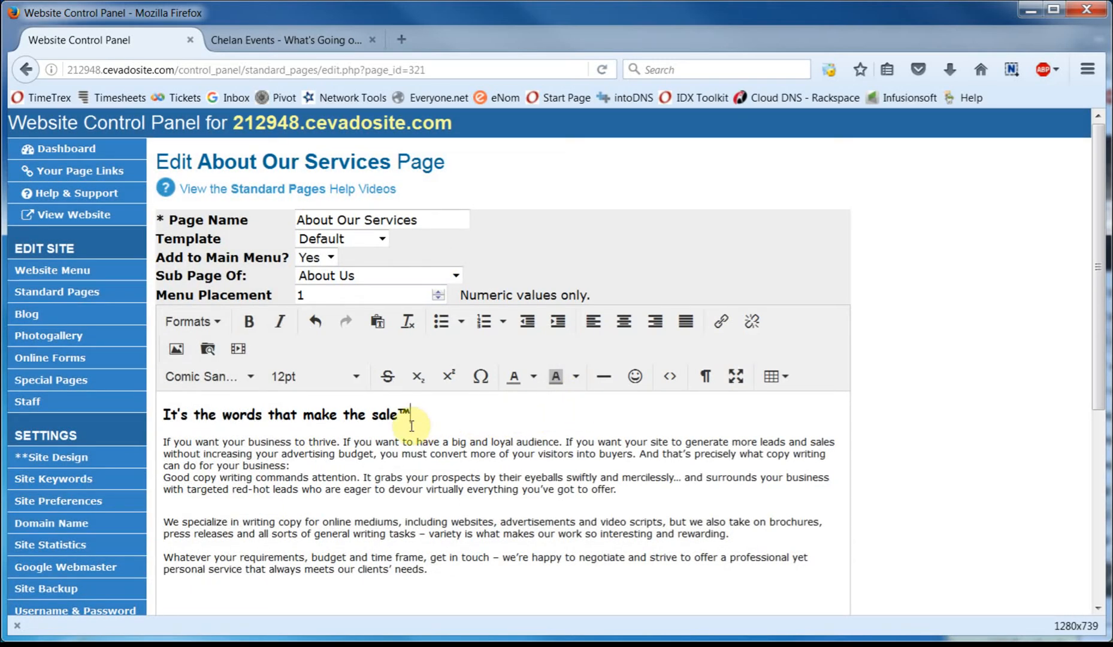
{"action": "left_click", "coordinate": [459, 420]}
Set the text color of the whole heading line, including the trademark symbol, to burnt orange.
{"action": "left_click_drag", "start_coordinate": [413, 414], "coordinate": [167, 419]}
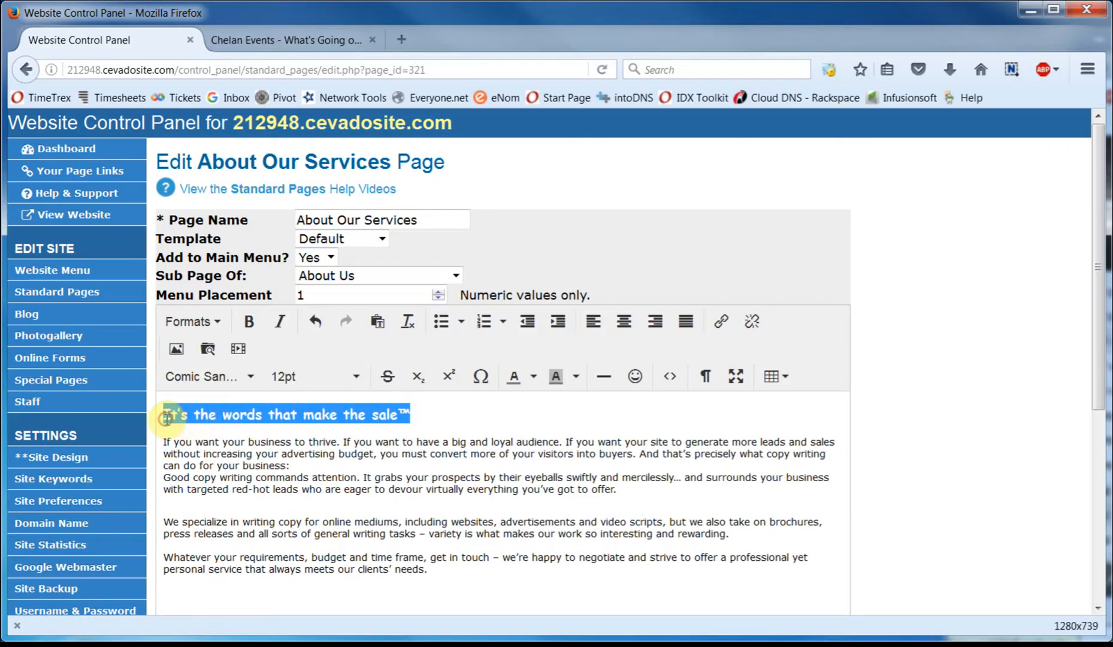
{"action": "left_click", "coordinate": [533, 377]}
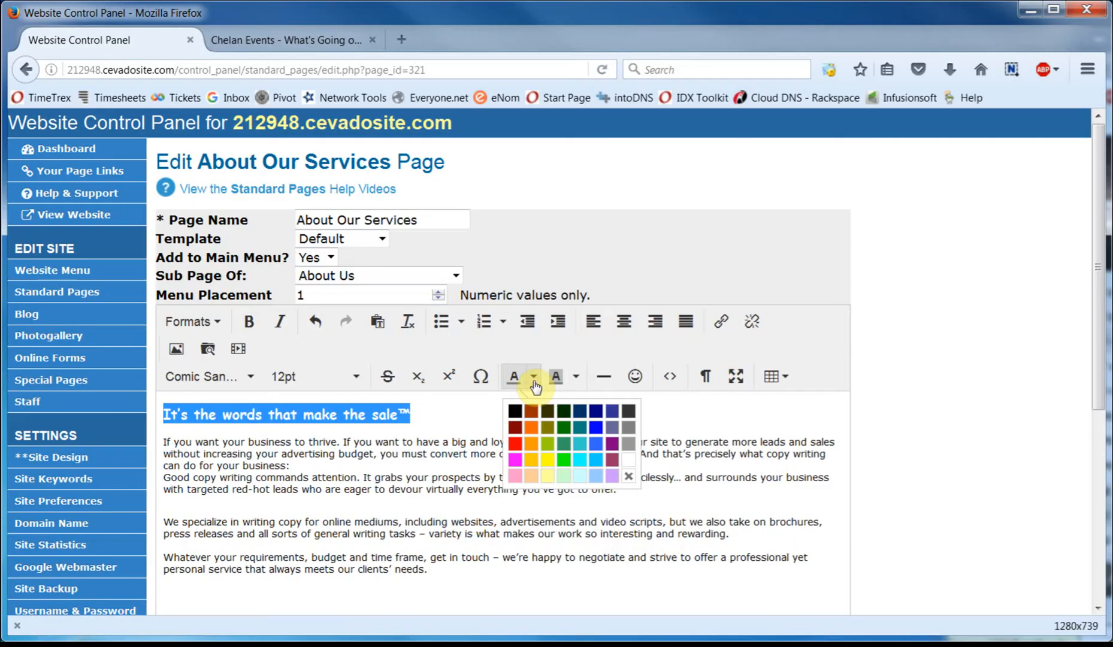
{"action": "left_click", "coordinate": [531, 411]}
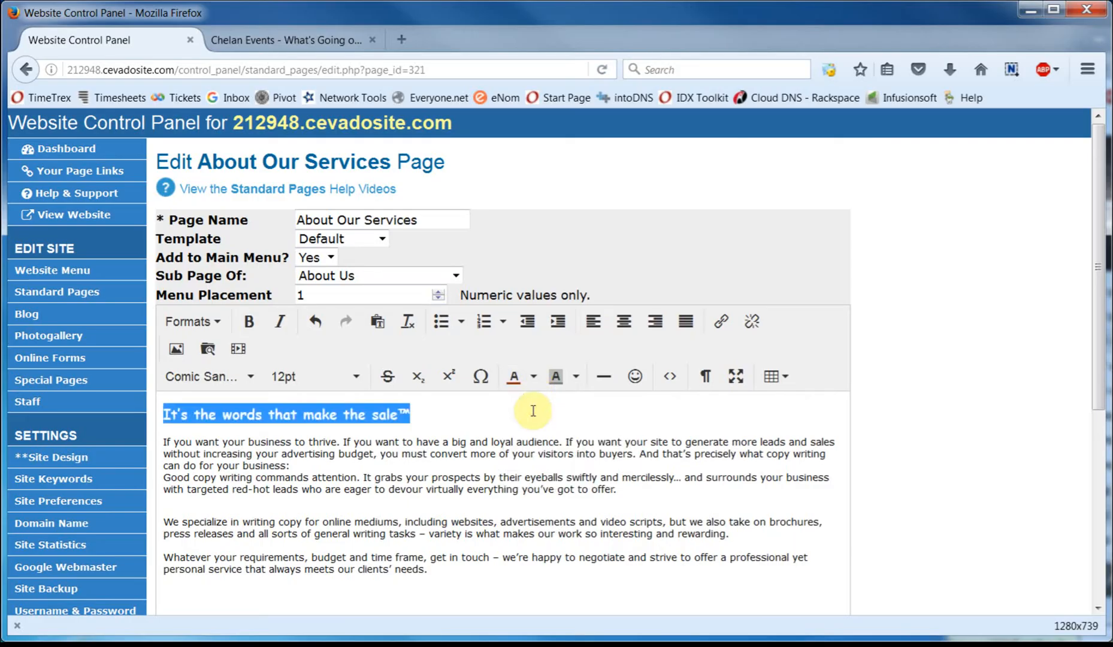
{"action": "left_click", "coordinate": [562, 413]}
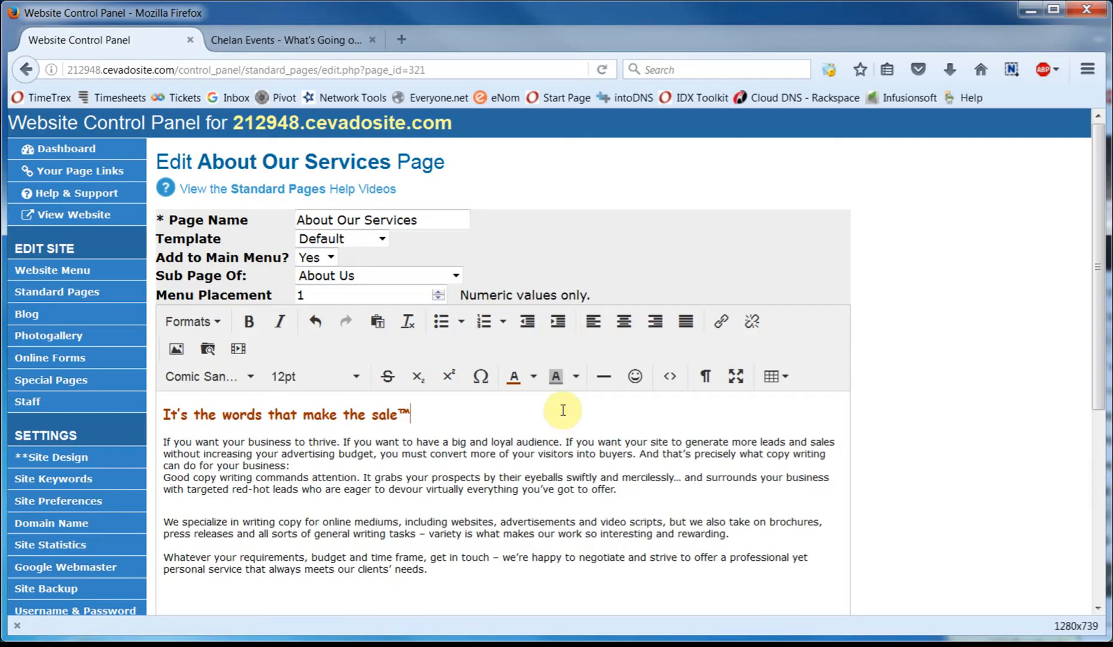
{"action": "left_click", "coordinate": [575, 381]}
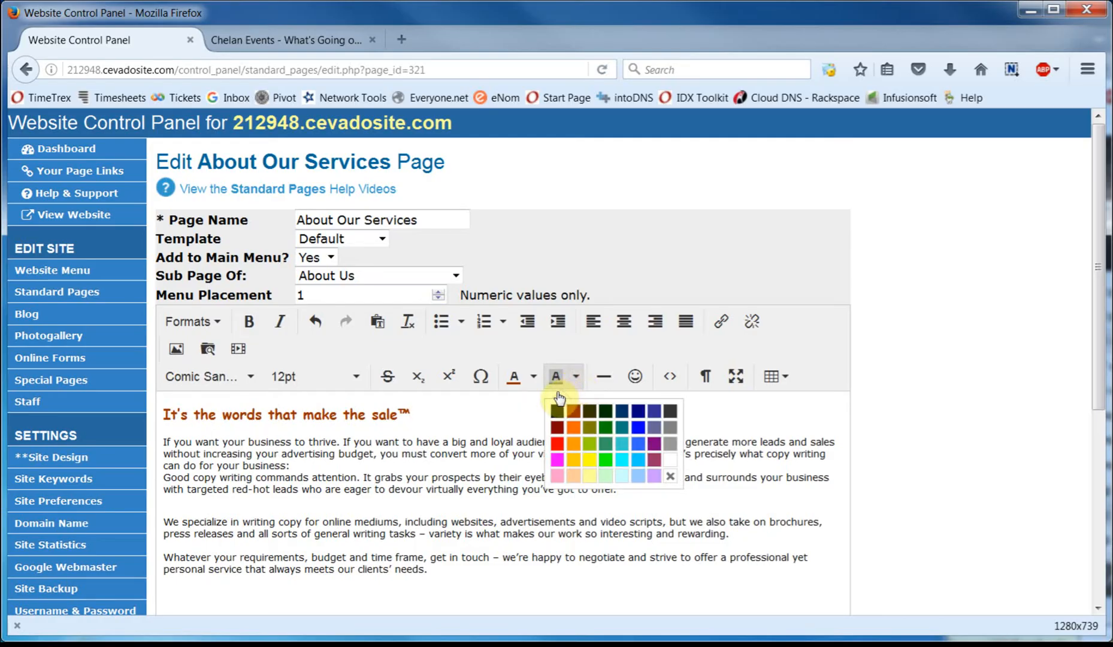
{"action": "left_click", "coordinate": [523, 410]}
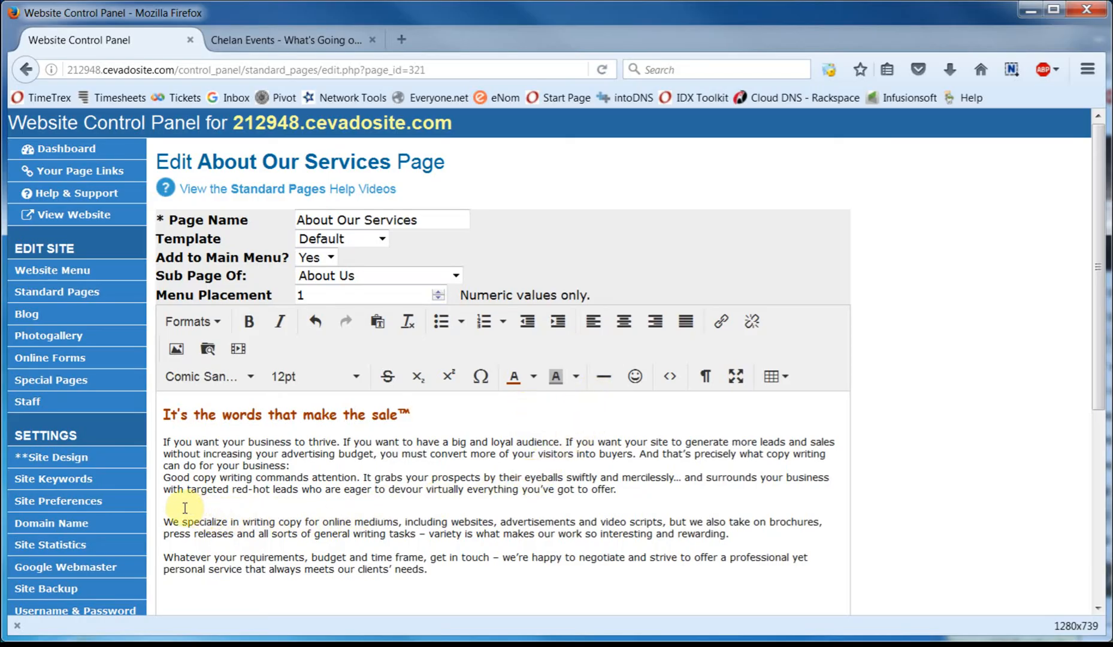
Insert a horizontal line in the blank line above the paragraph beginning "We specialize in writing copy".
{"action": "left_click", "coordinate": [163, 504]}
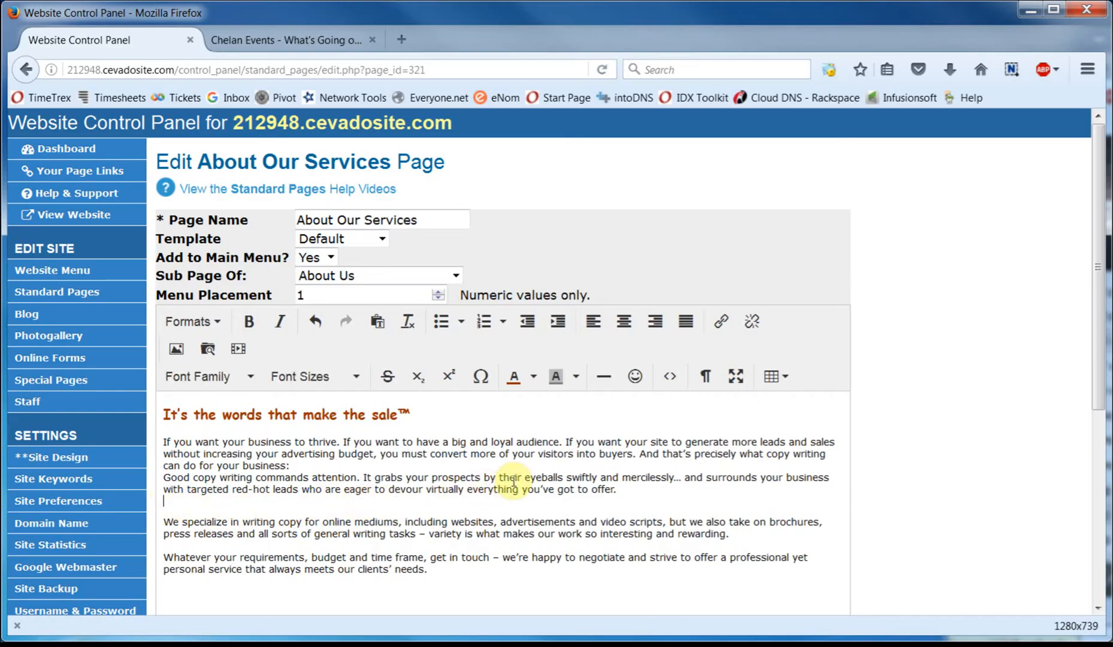
{"action": "left_click", "coordinate": [604, 377]}
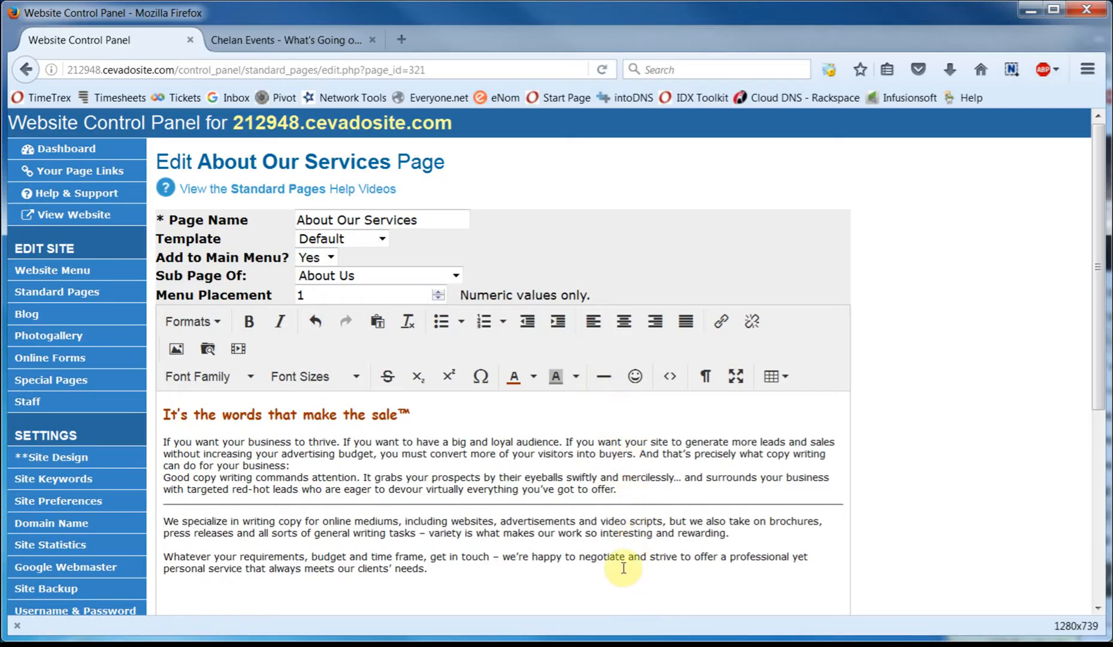
View the available emoticons without inserting one, and undo the horizontal line above the paragraph beginning "We specialize in writing copy".
{"action": "left_click", "coordinate": [638, 376]}
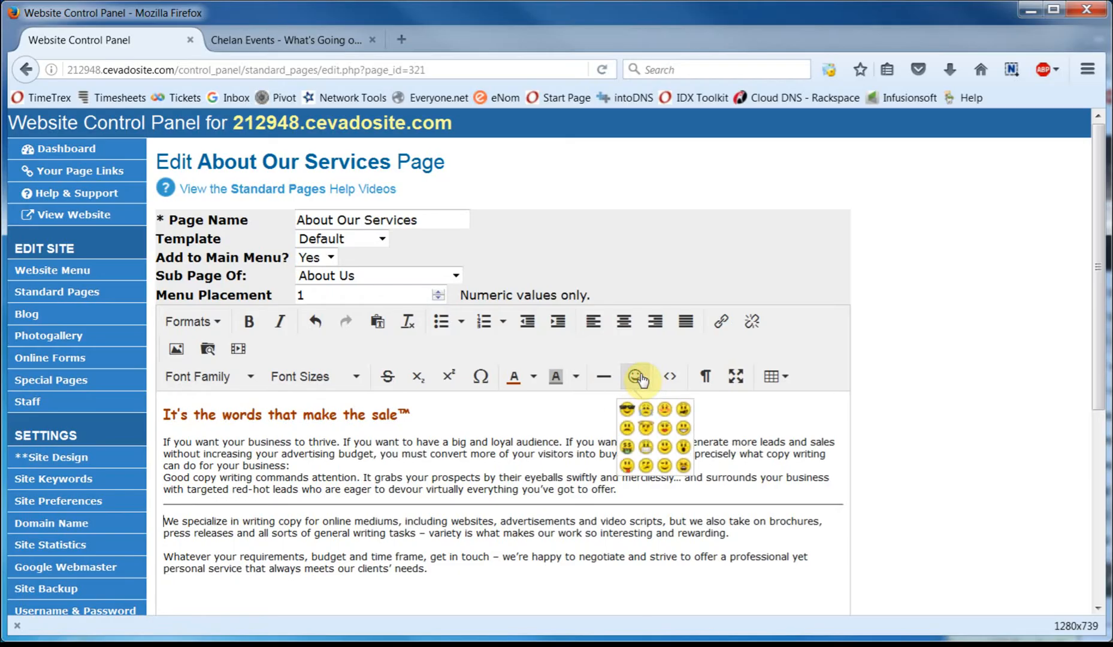
{"action": "left_click", "coordinate": [583, 408]}
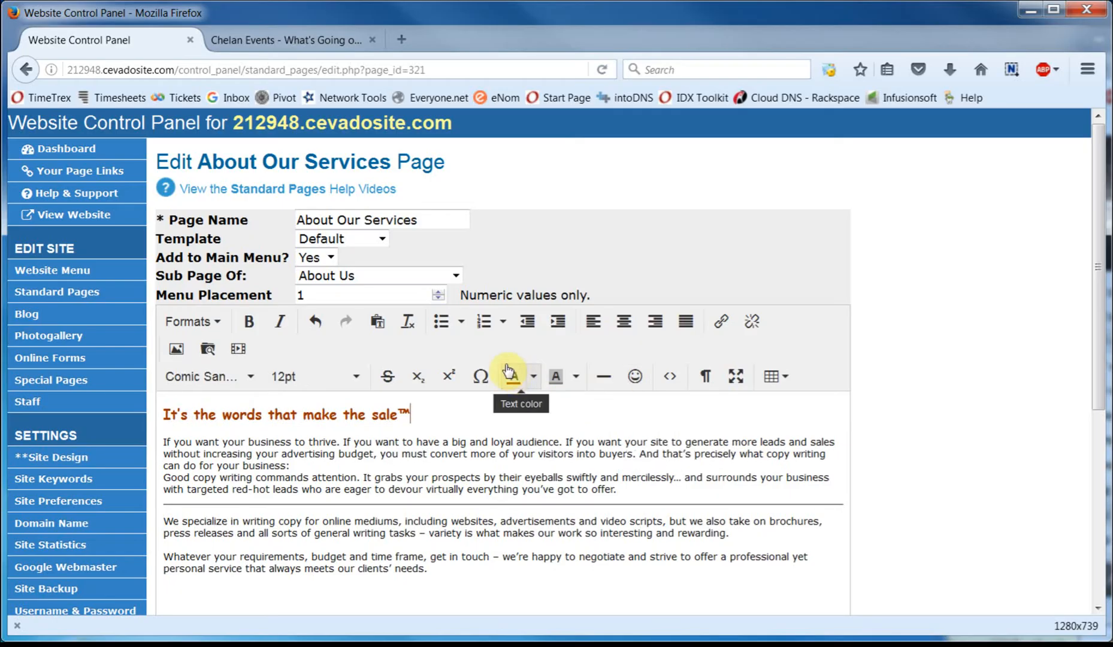
{"action": "left_click", "coordinate": [315, 324]}
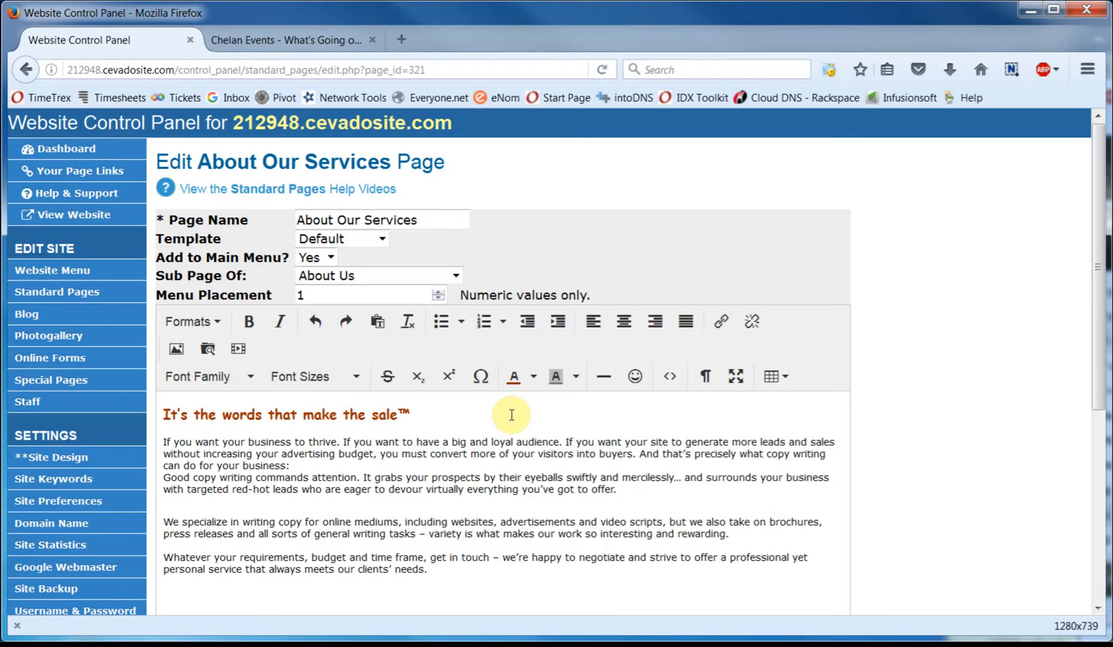
Save the edited About Our Services page and reload its live version in the other browser tab.
{"action": "scroll", "coordinate": [513, 413], "scroll_direction": "down", "scroll_amount": 5}
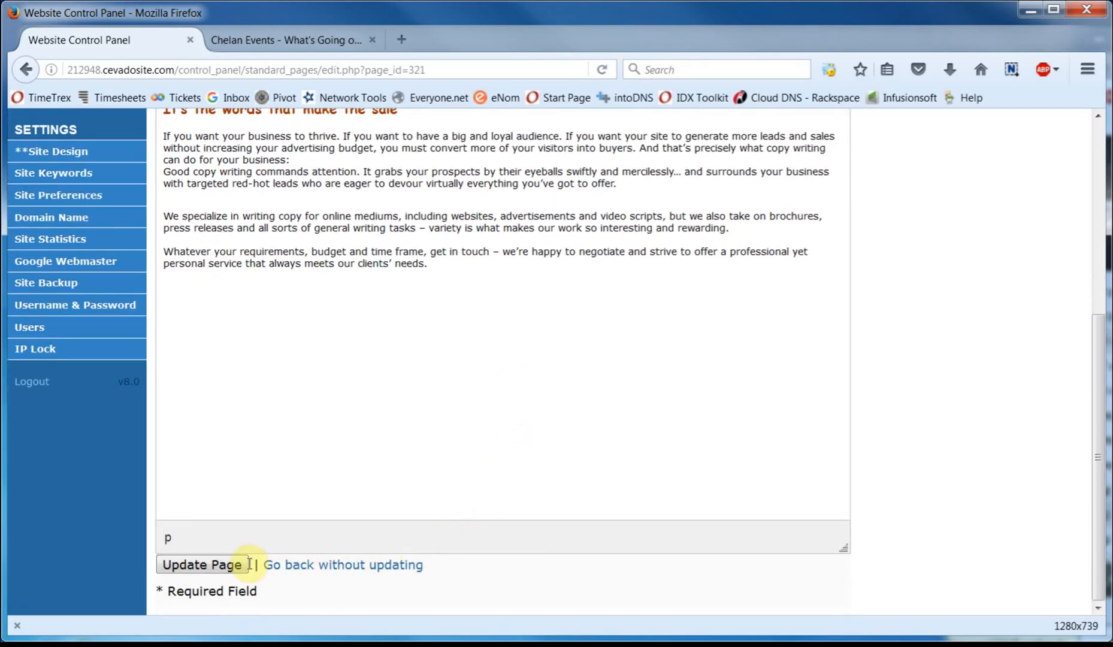
{"action": "left_click", "coordinate": [227, 567]}
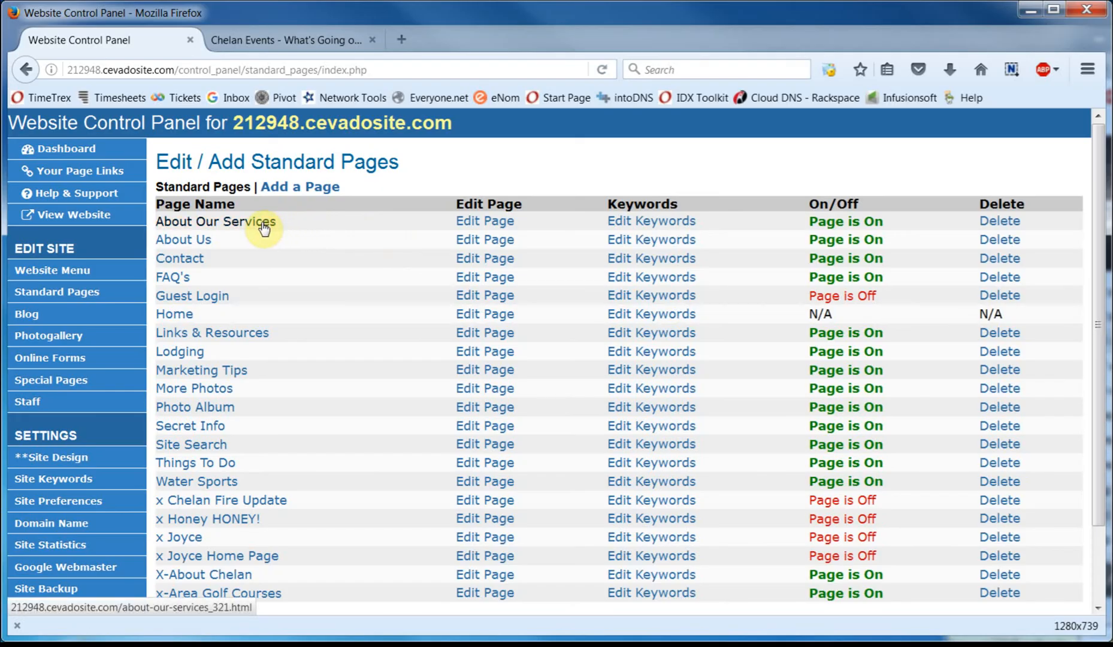
{"action": "left_click", "coordinate": [294, 48]}
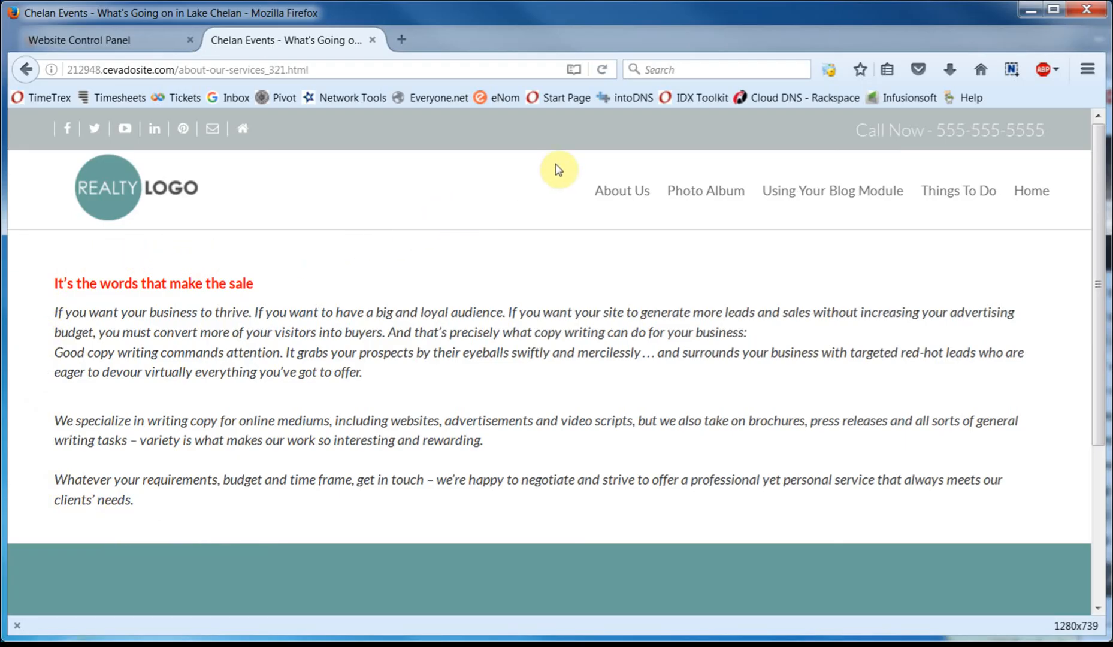
{"action": "left_click", "coordinate": [604, 71]}
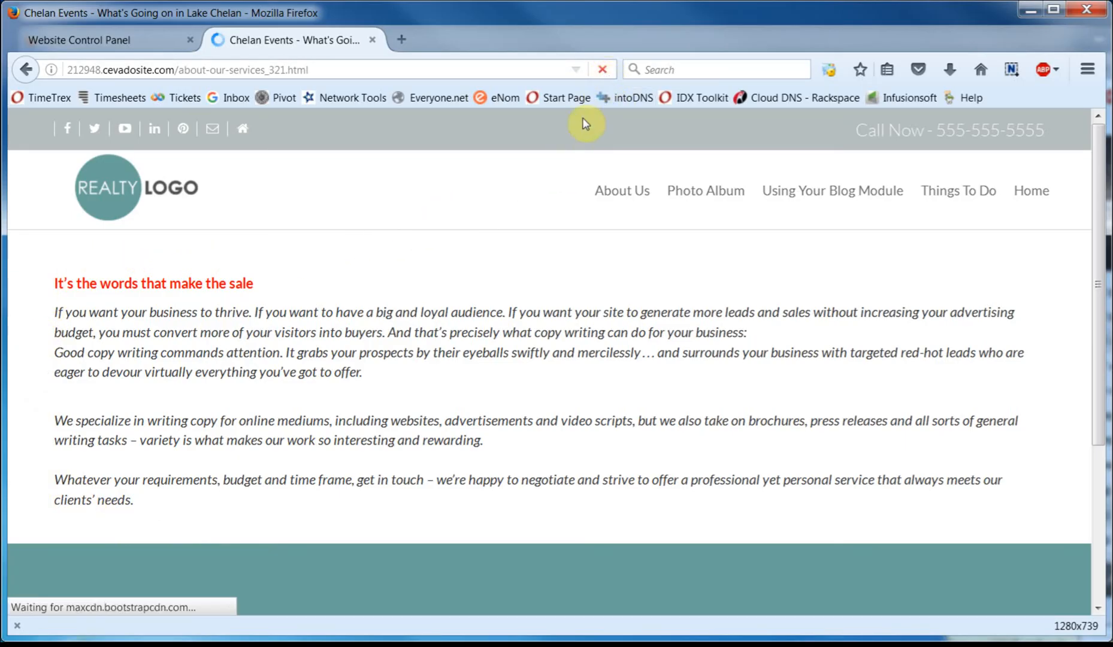